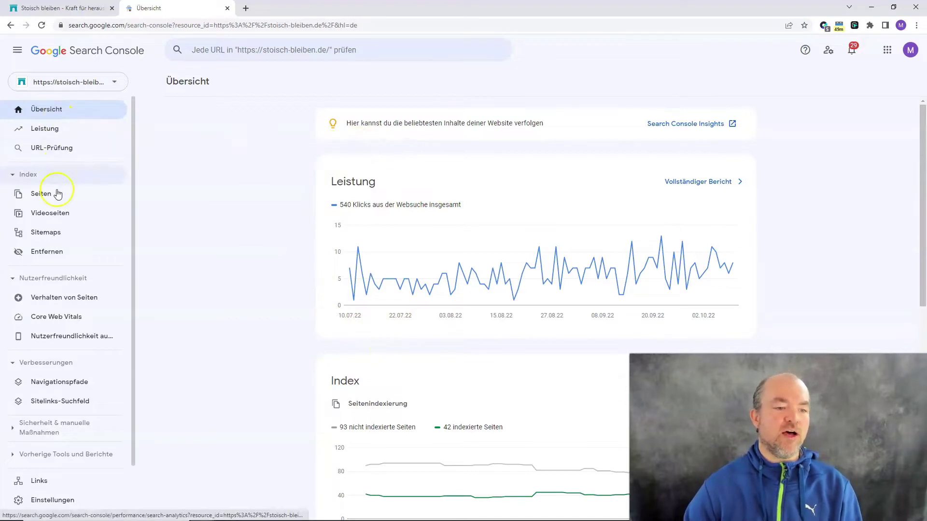
- Open the Sitemaps report of the stoisch-bleiben.de property and look over the other available report sections
left_click(39, 233)
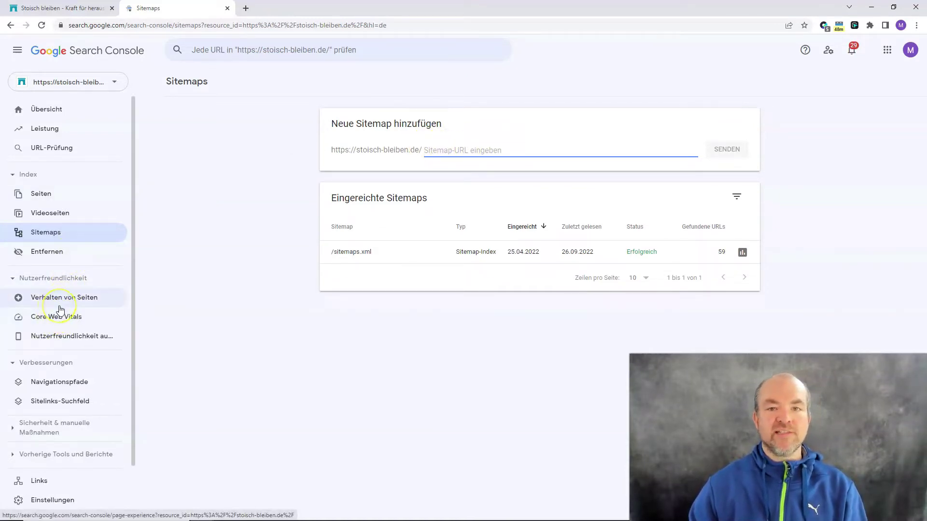
left_click(61, 320)
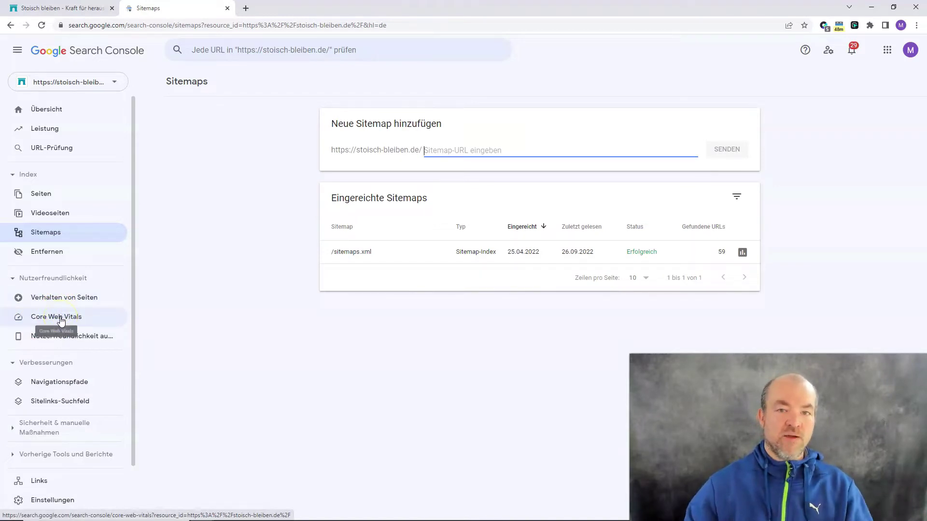
left_click(81, 390)
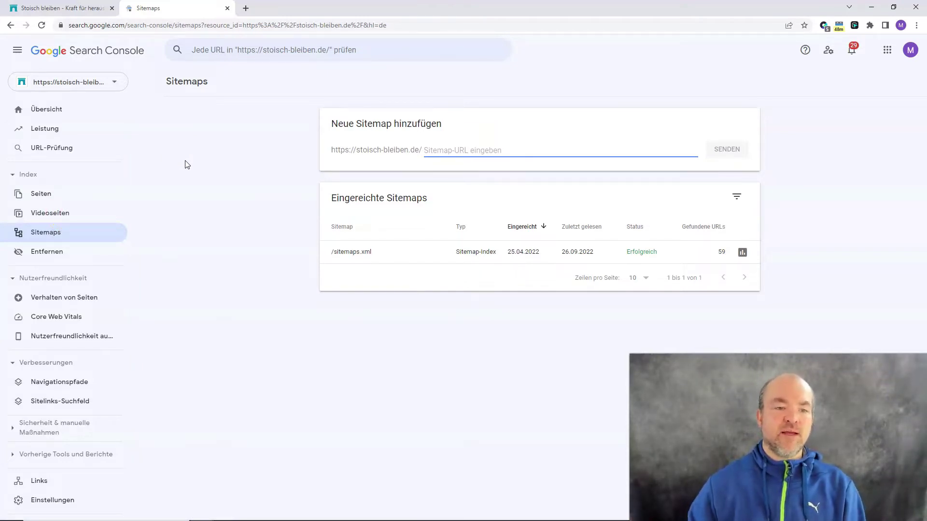
scroll(62, 308, "down", 2)
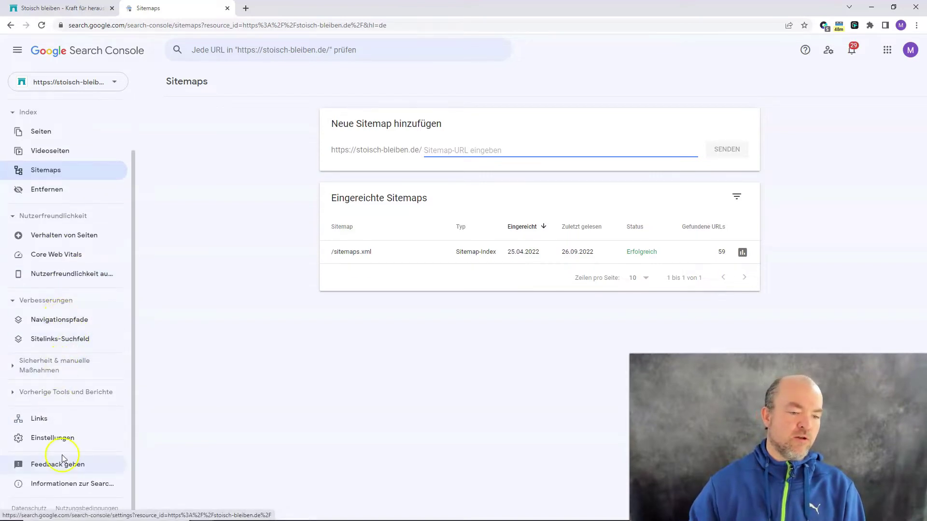
scroll(78, 347, "up", 2)
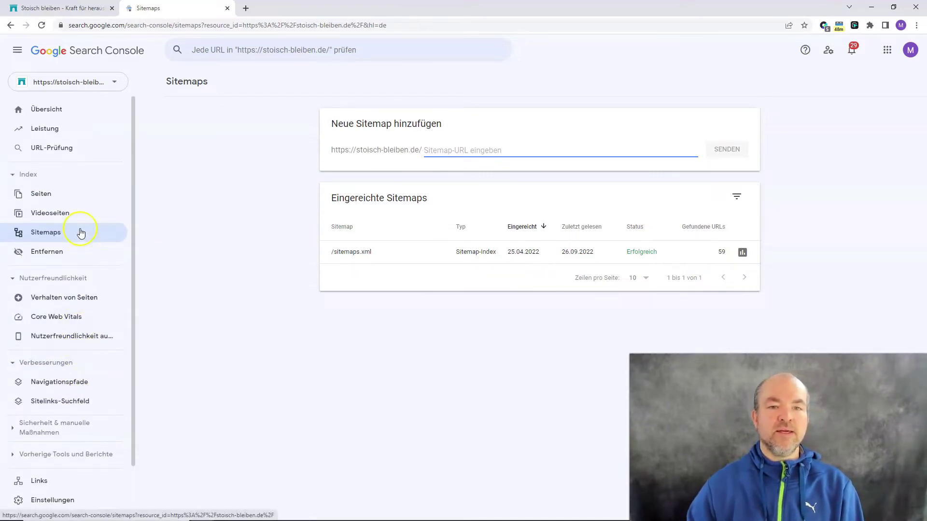
- Return to the property overview and open the full performance report from there
left_click(49, 129)
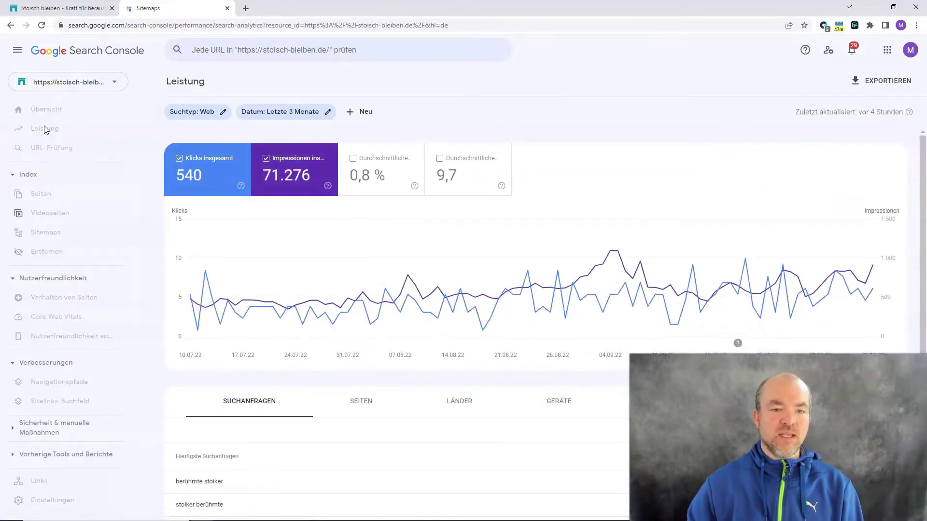
left_click(47, 112)
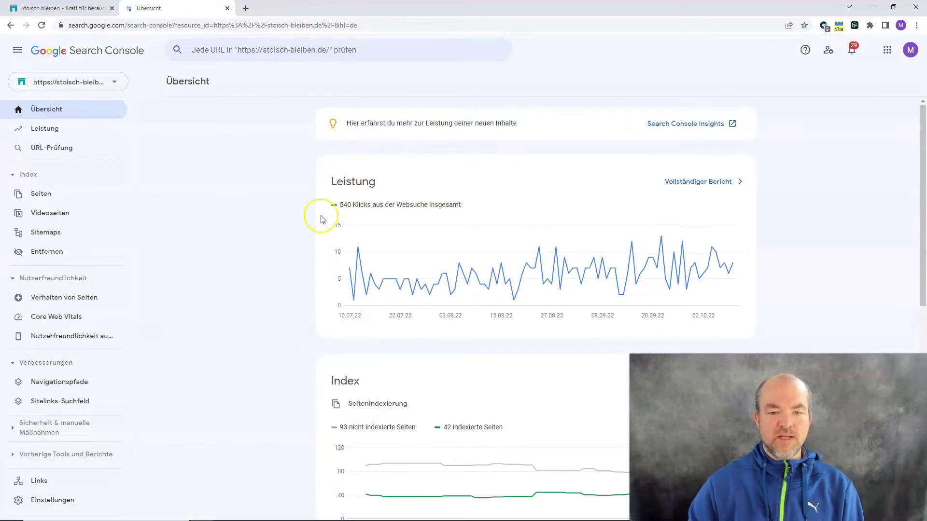
left_click(696, 183)
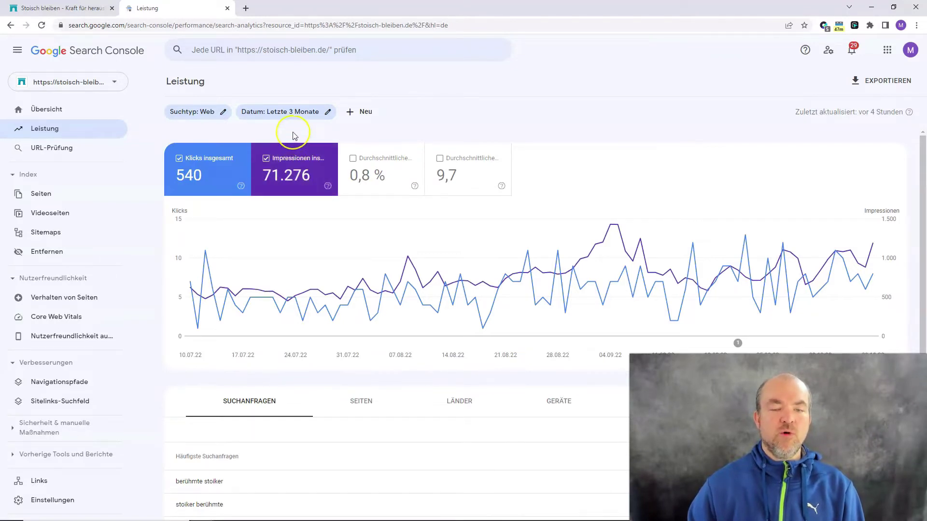
- Search Google for "berühmte stoiker" in a new browser tab
left_click(245, 8)
type("stp")
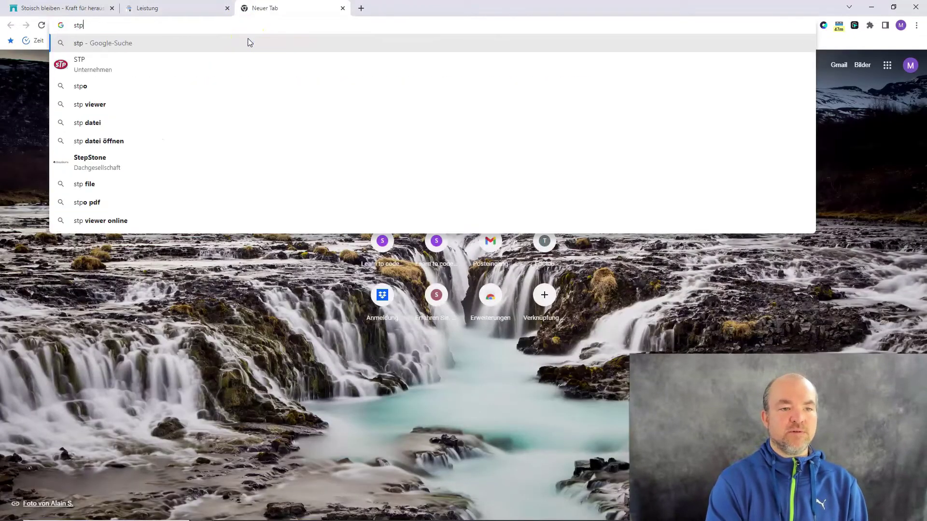
key("Left")
type("o")
key("Delete")
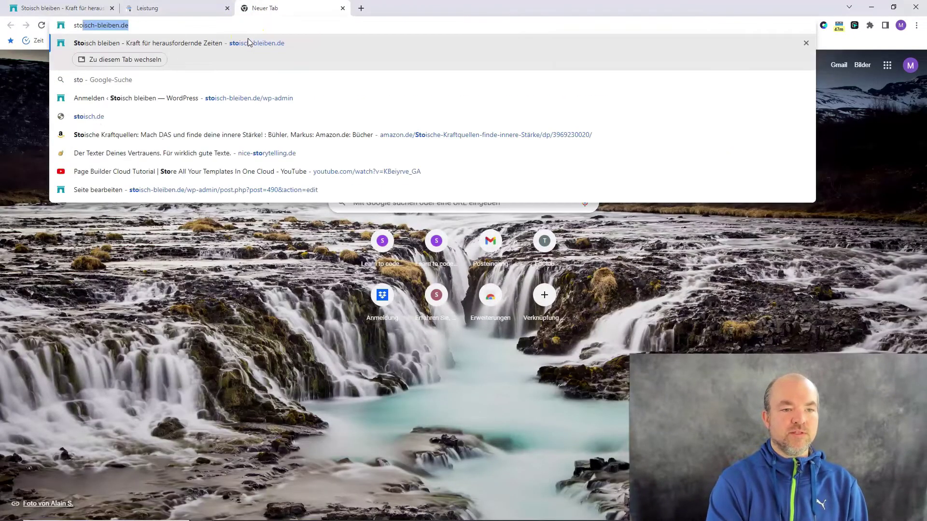
key("BackSpace")
key("BackSpace")
key("BackSpace")
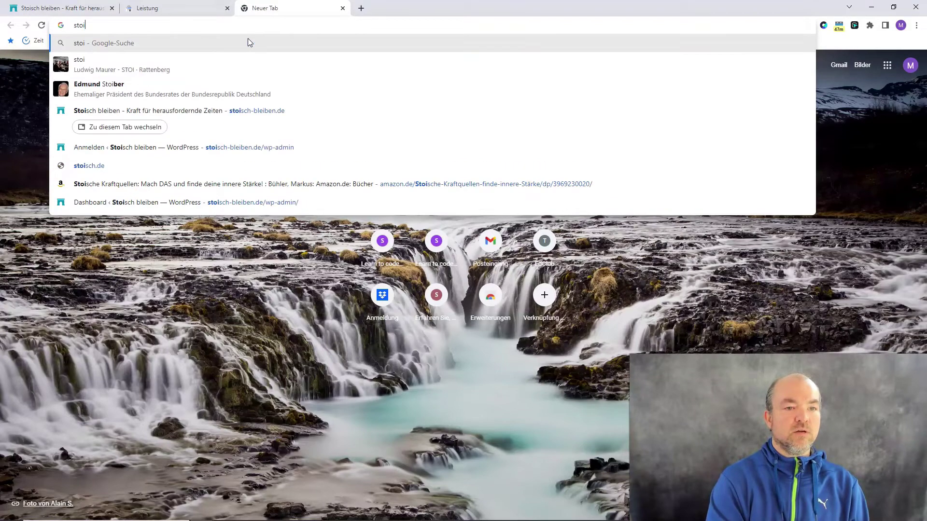
key("BackSpace")
type("berühmte sot")
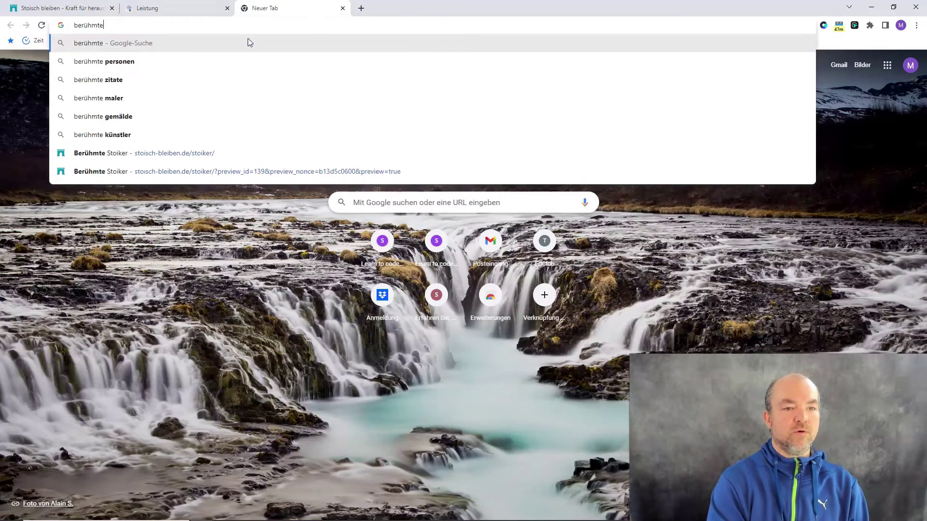
key("BackSpace")
key("BackSpace")
type("toiker")
key("Return")
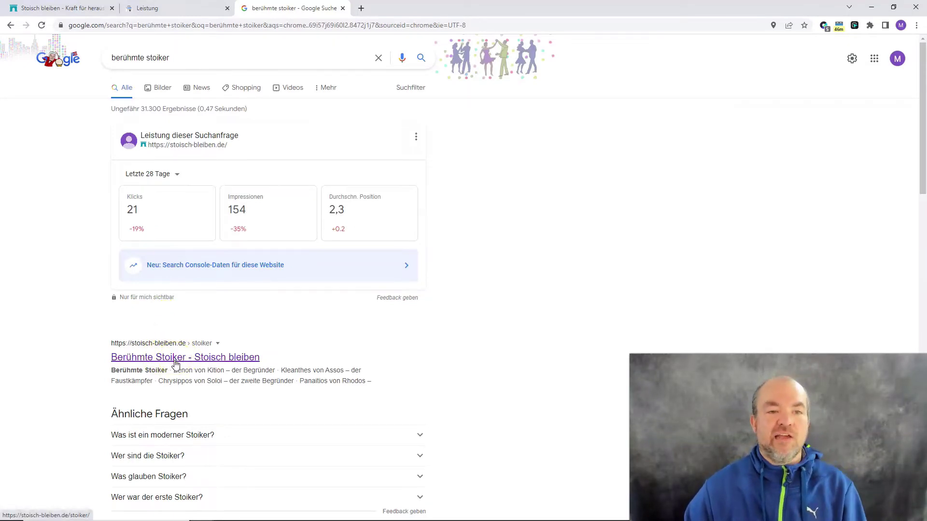
- Examine where stoisch-bleiben.de ranks in the Google results for "berühmte stoiker" and compare with the Search Console performance figures
scroll(327, 275, "down", 6)
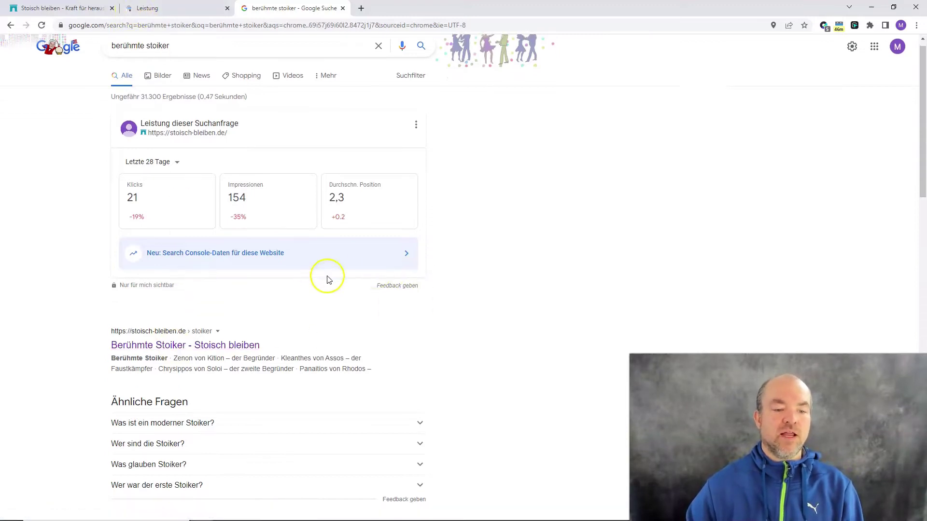
scroll(403, 256, "down", 4)
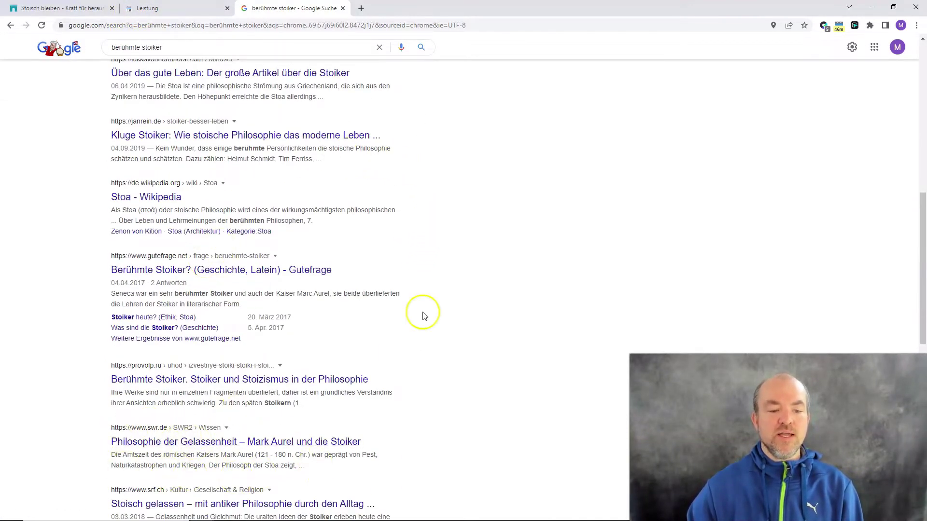
scroll(454, 309, "up", 8)
scroll(458, 309, "up", 2)
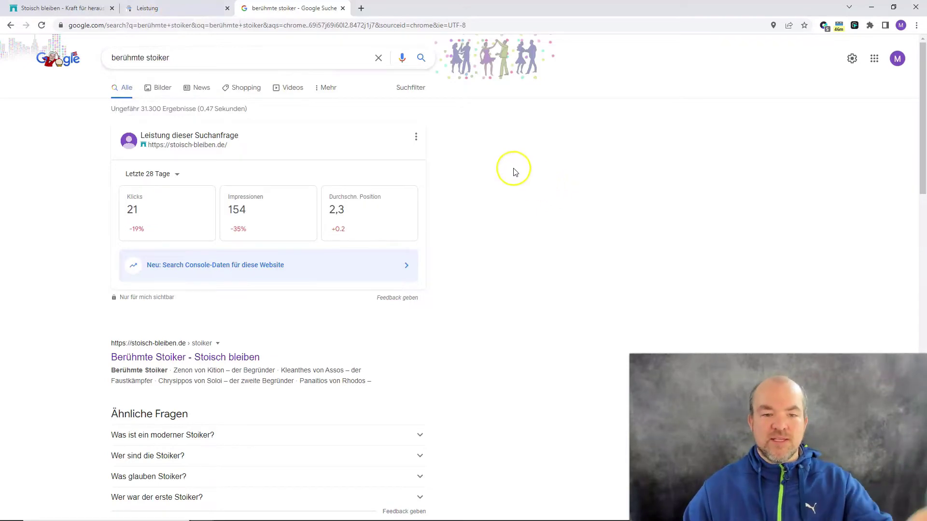
scroll(536, 375, "down", 5)
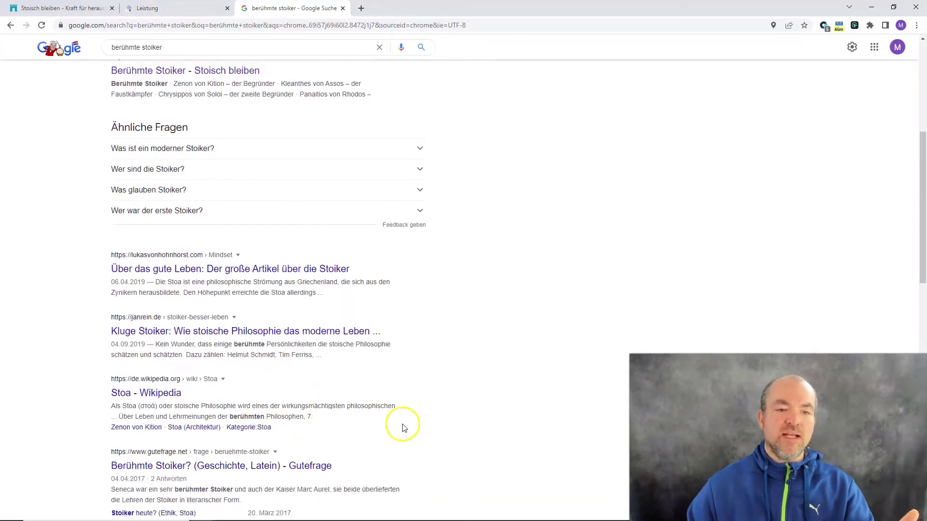
scroll(403, 427, "up", 6)
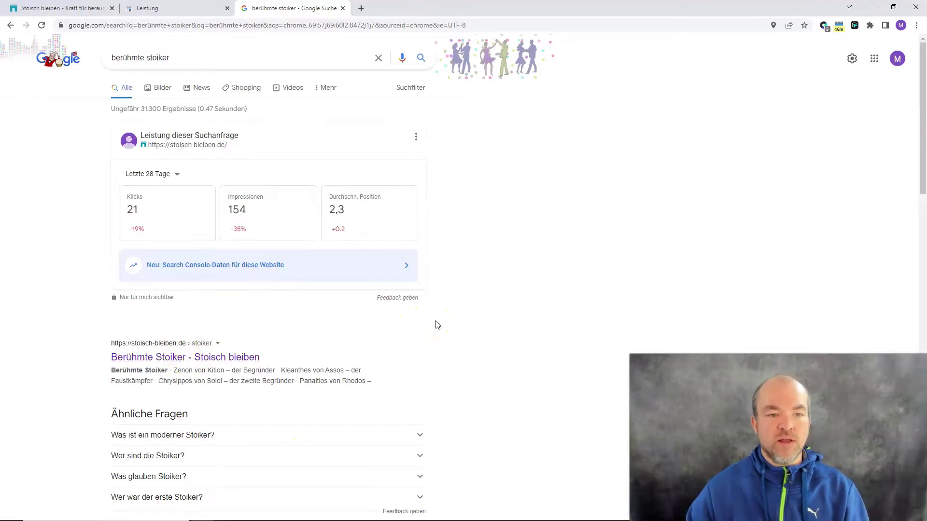
left_click(149, 8)
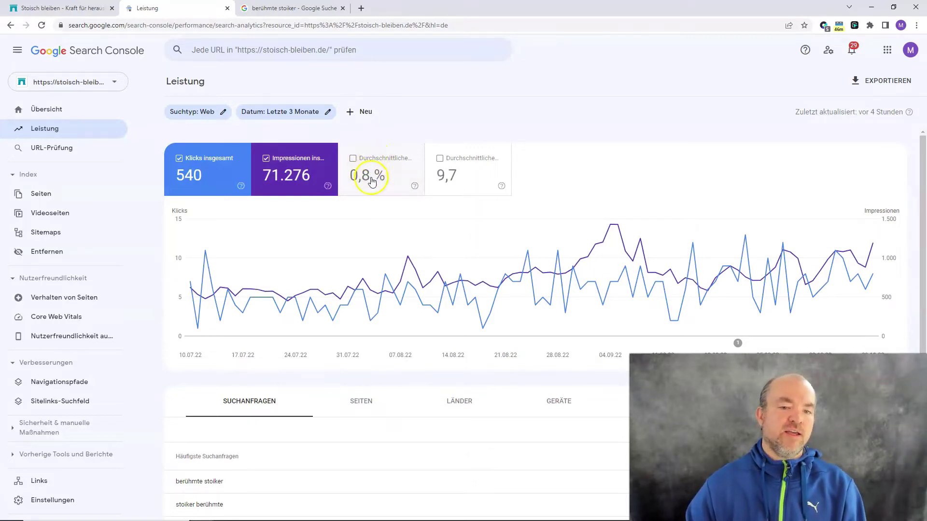
left_click(270, 8)
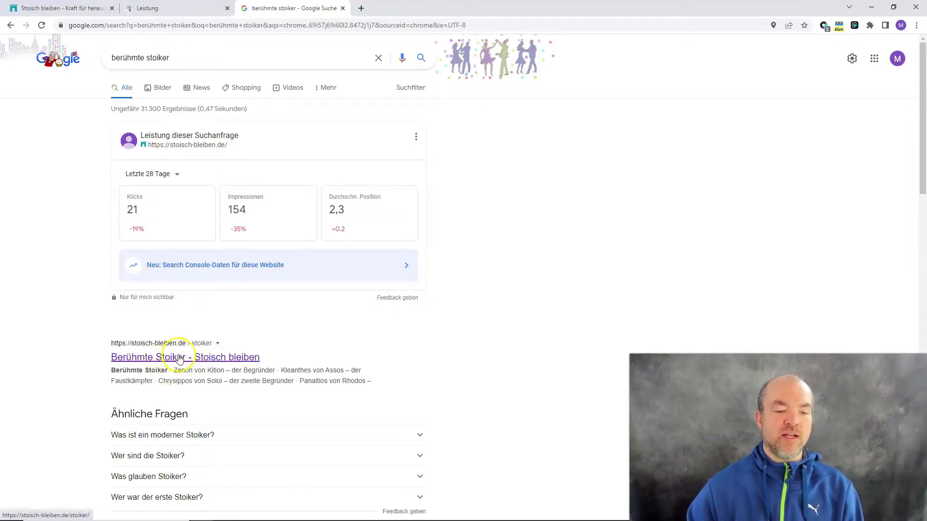
- Add average CTR and average position to the metrics shown in the Search Console performance report
left_click(191, 9)
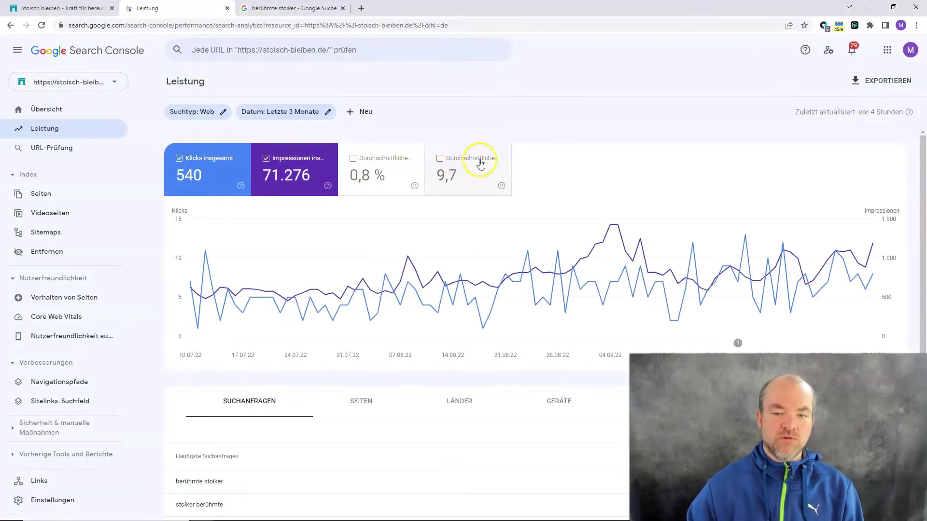
left_click(370, 159)
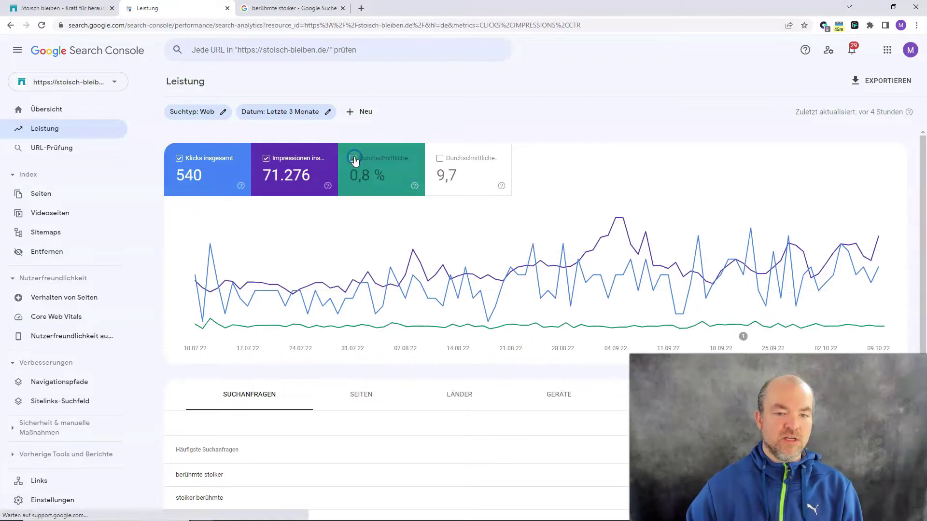
left_click(439, 159)
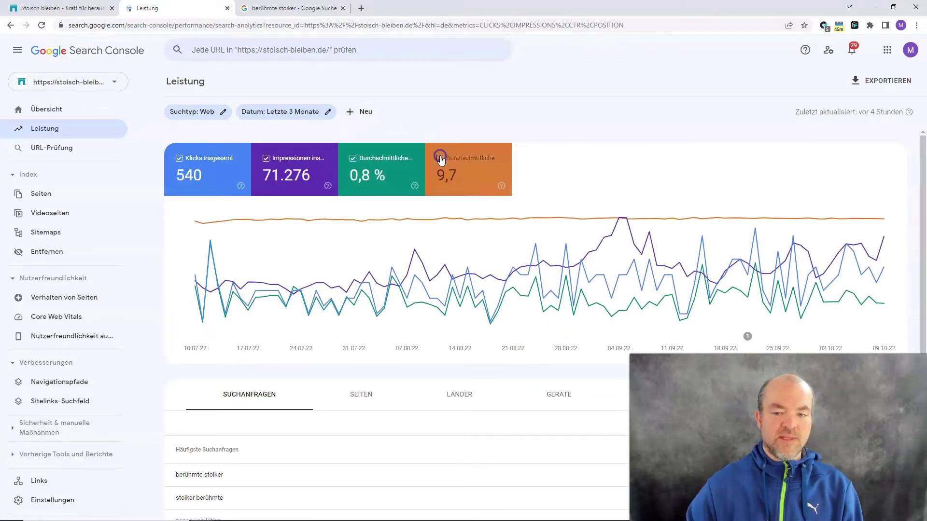
- Sort the search queries table by position in ascending order
scroll(625, 150, "down", 4)
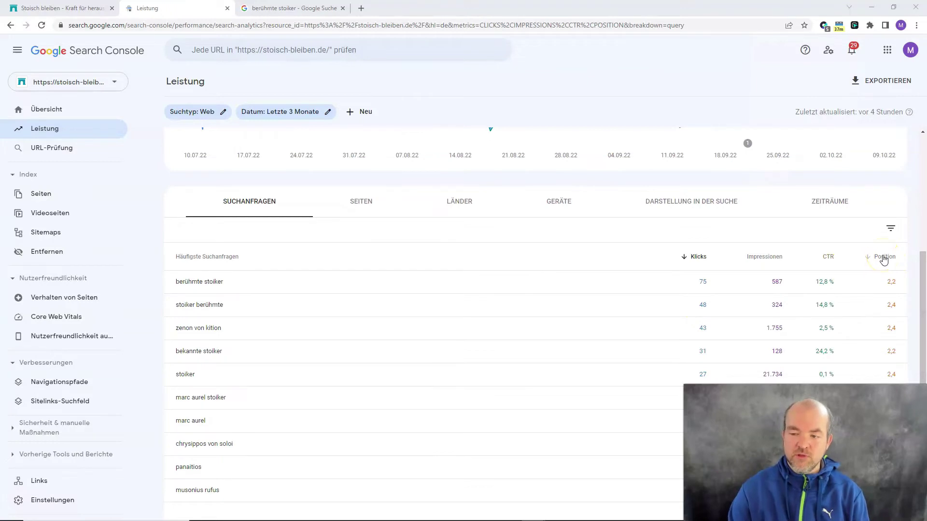
left_click(884, 257)
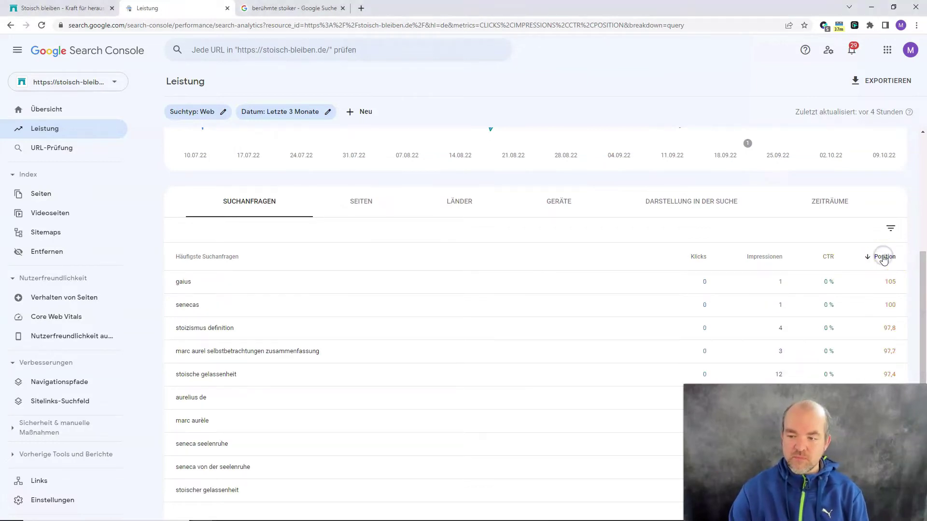
left_click(882, 257)
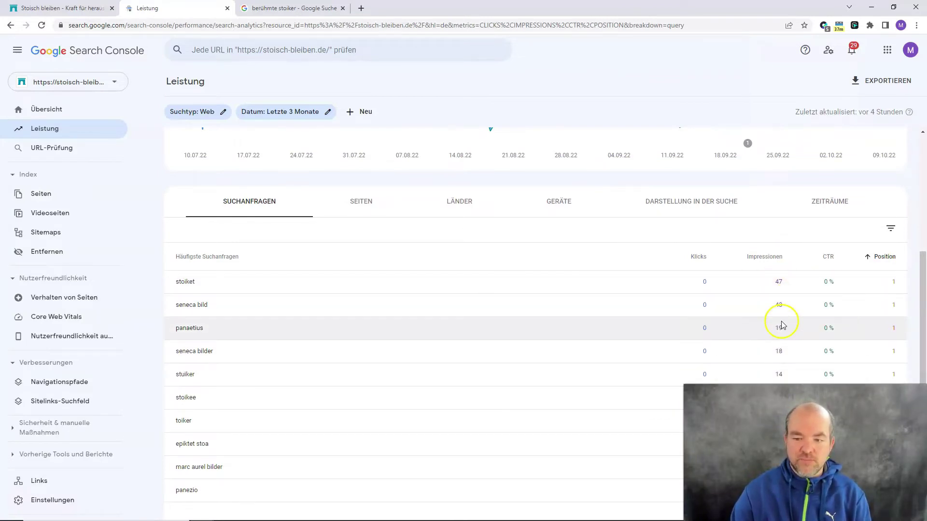
- Page through the position-sorted search queries up to rows 201 to 210, examining their impressions, clicks and rankings
scroll(782, 341, "down", 1)
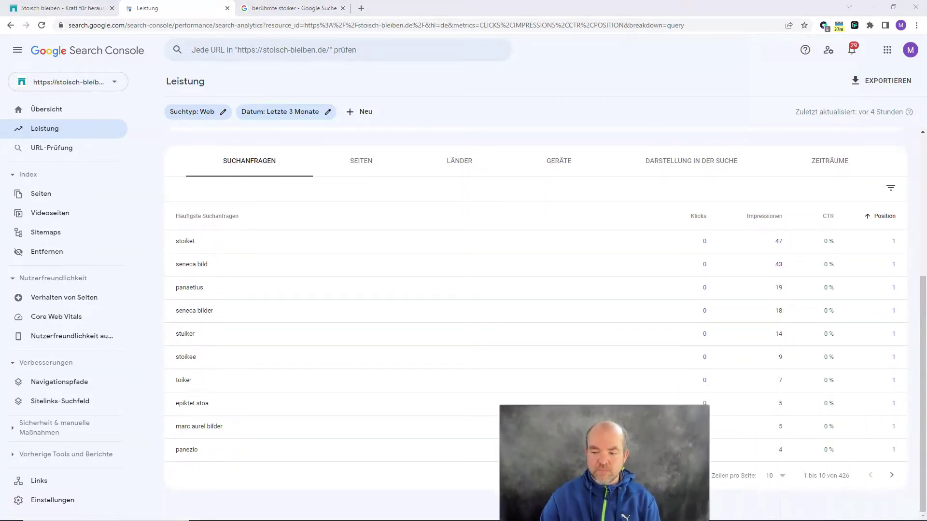
left_click(892, 476)
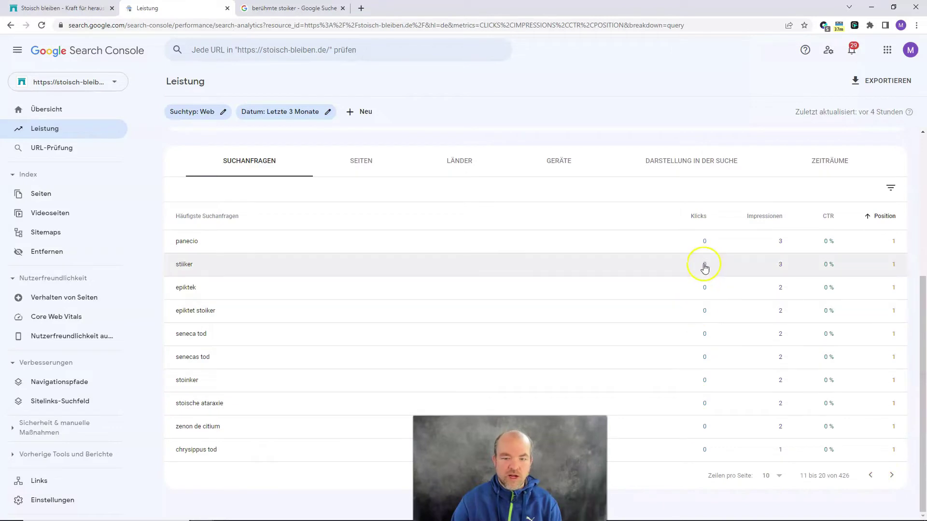
left_click(893, 475)
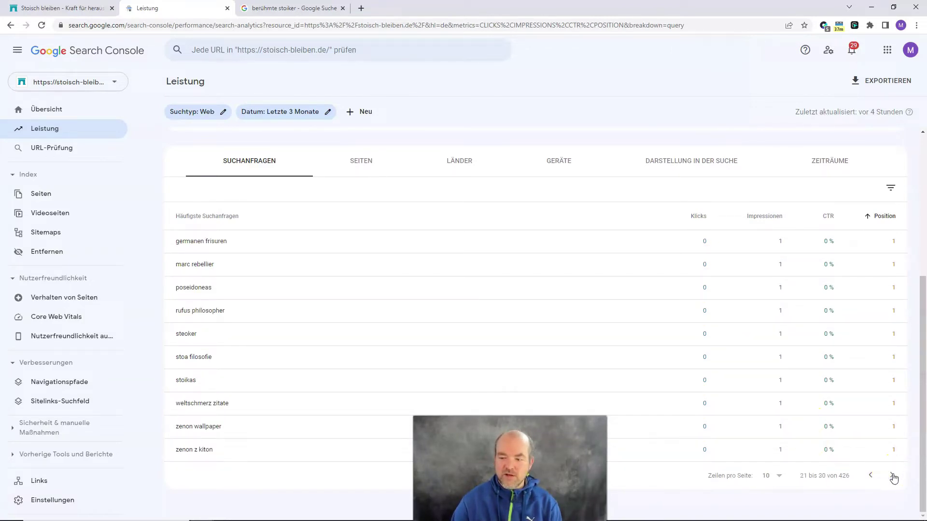
left_click(893, 476)
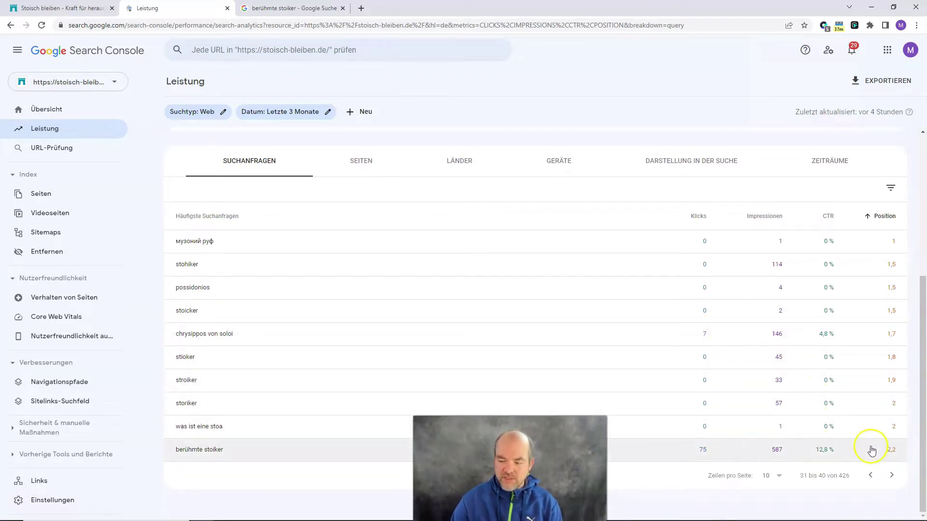
left_click(891, 476)
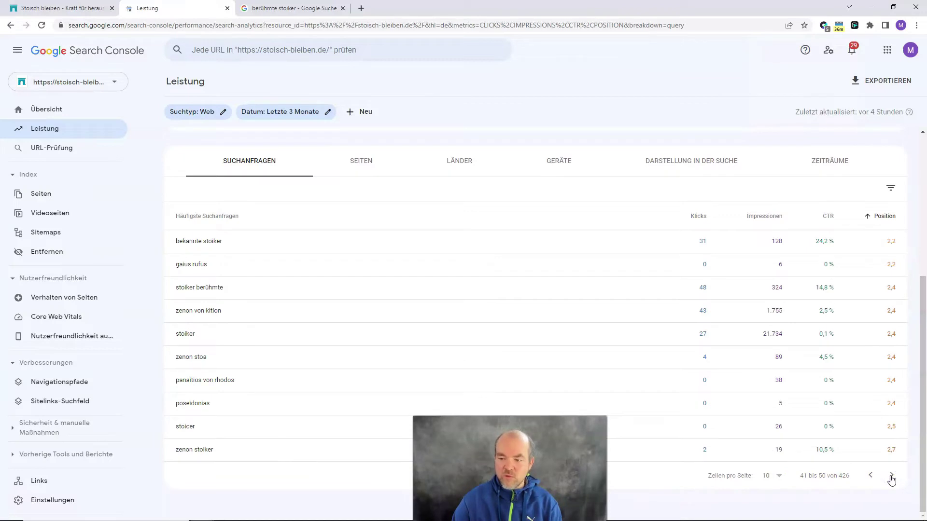
left_click(891, 476)
left_click(892, 477)
left_click(891, 477)
left_click(891, 476)
left_click(891, 476)
left_click(891, 476)
left_click(891, 476)
left_click(892, 477)
left_click(892, 476)
left_click(891, 476)
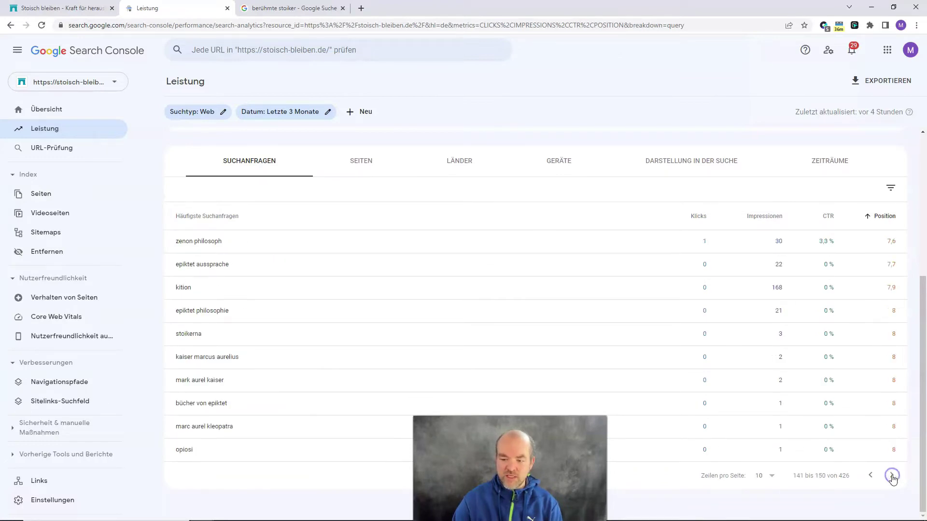
left_click(891, 476)
left_click(891, 476)
left_click(891, 477)
left_click(891, 476)
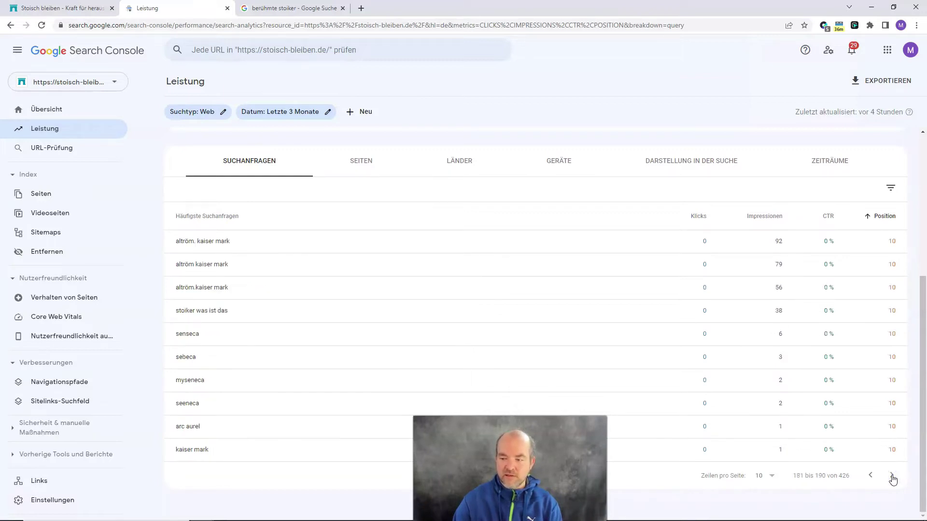
left_click(892, 476)
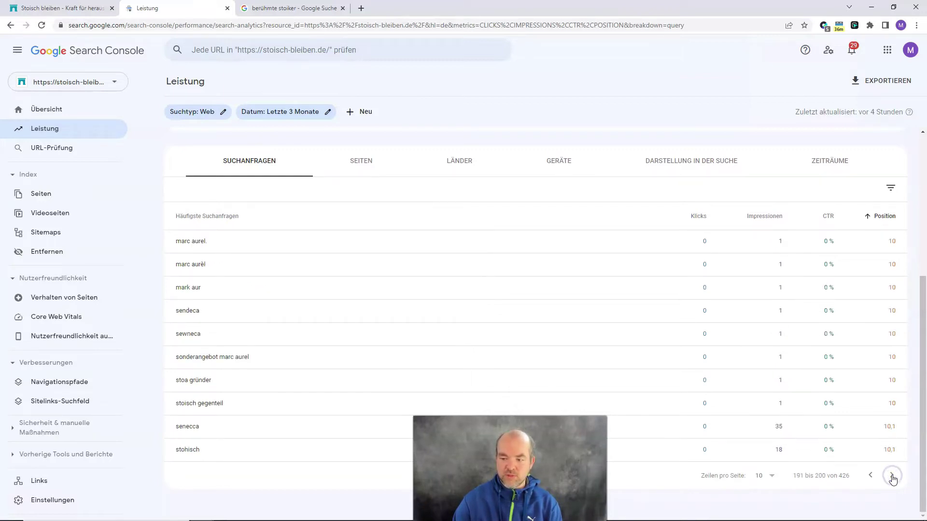
left_click(891, 476)
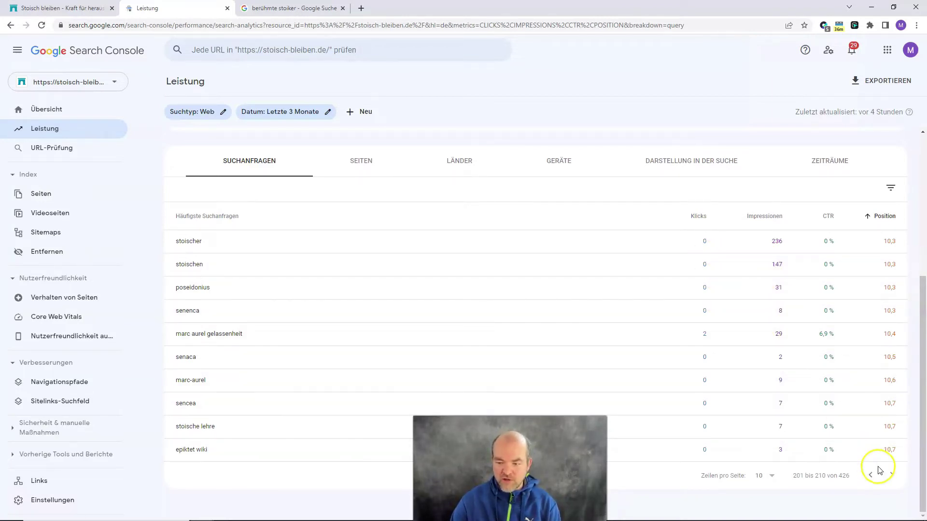
- Page forward through the position-sorted search queries to rows 231 to 240, examining their impressions and positions
left_click(892, 474)
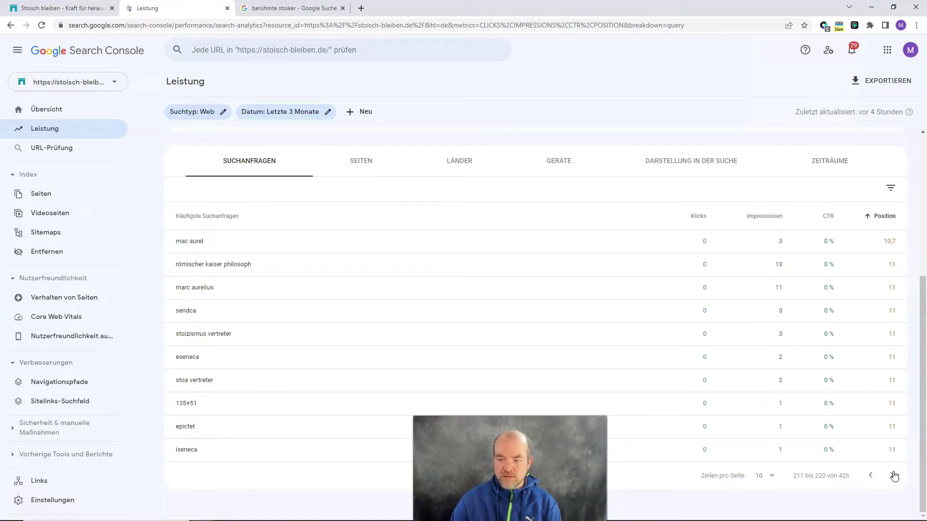
left_click(893, 476)
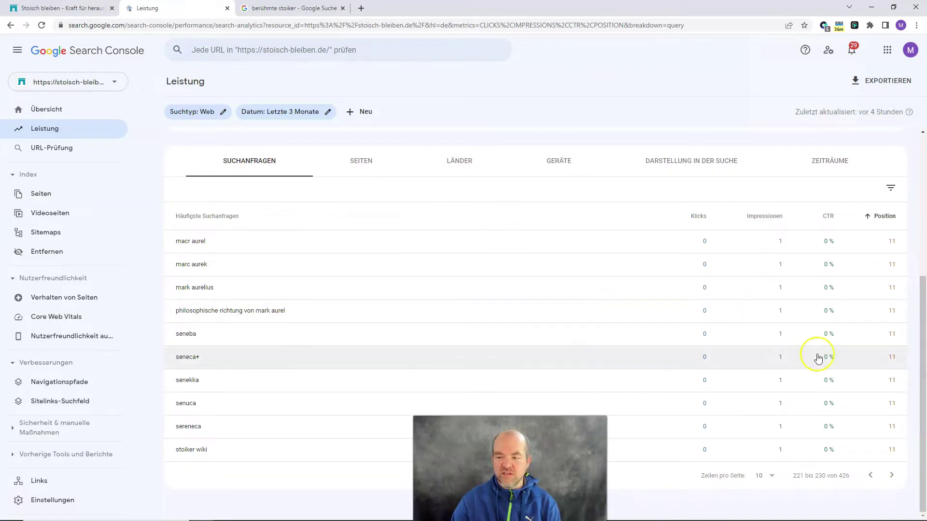
left_click(892, 476)
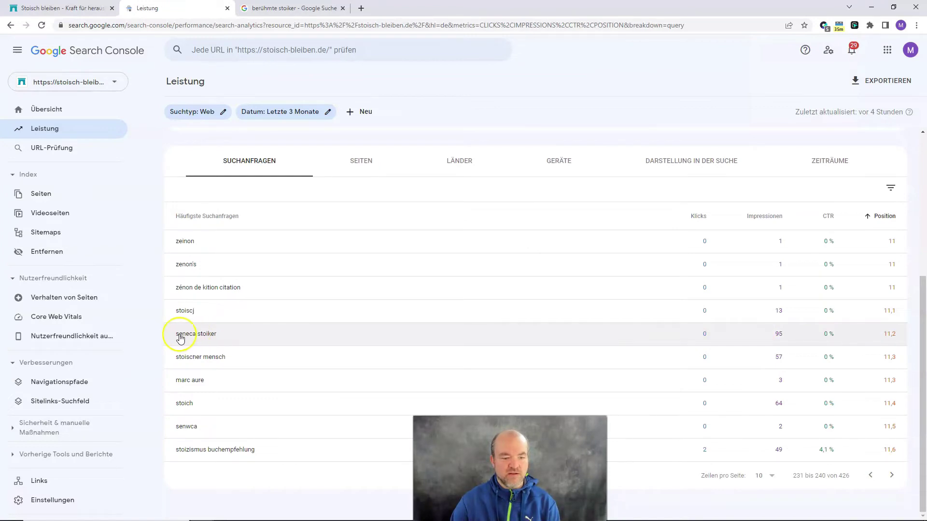
- Filter the performance report to the query "seneca stoiker" and list the pages ranking for it
left_click(674, 334)
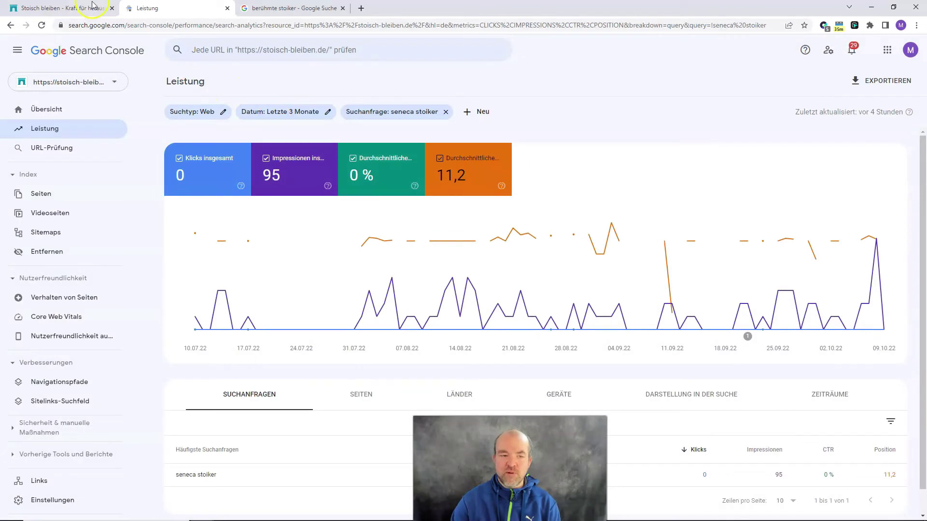
left_click(10, 25)
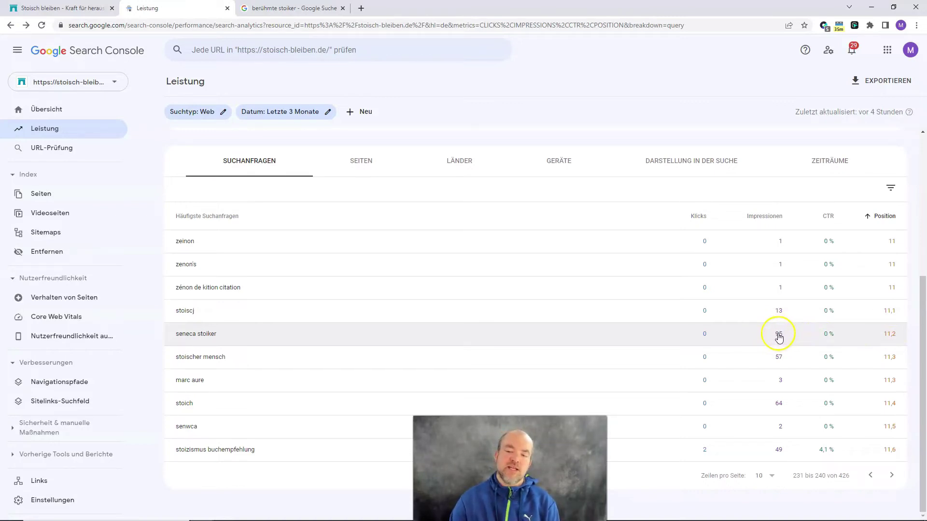
left_click(201, 337)
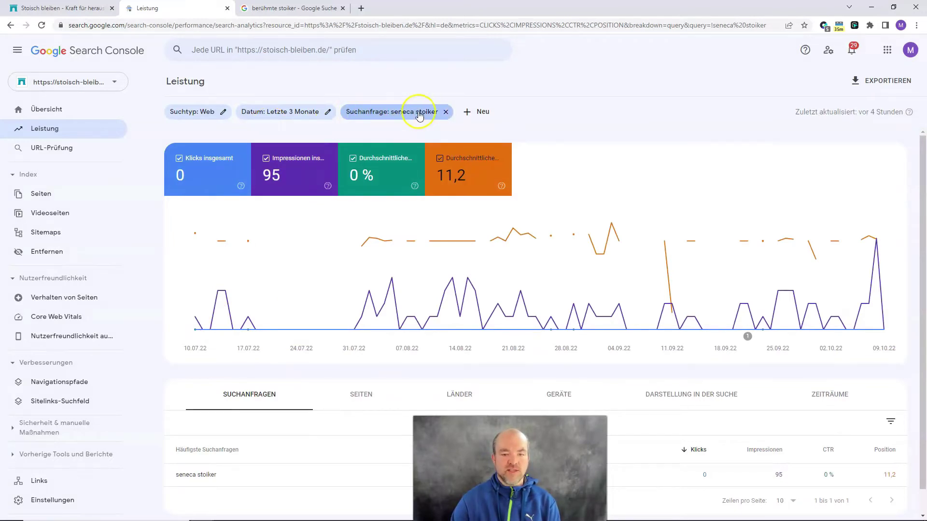
scroll(424, 308, "down", 1)
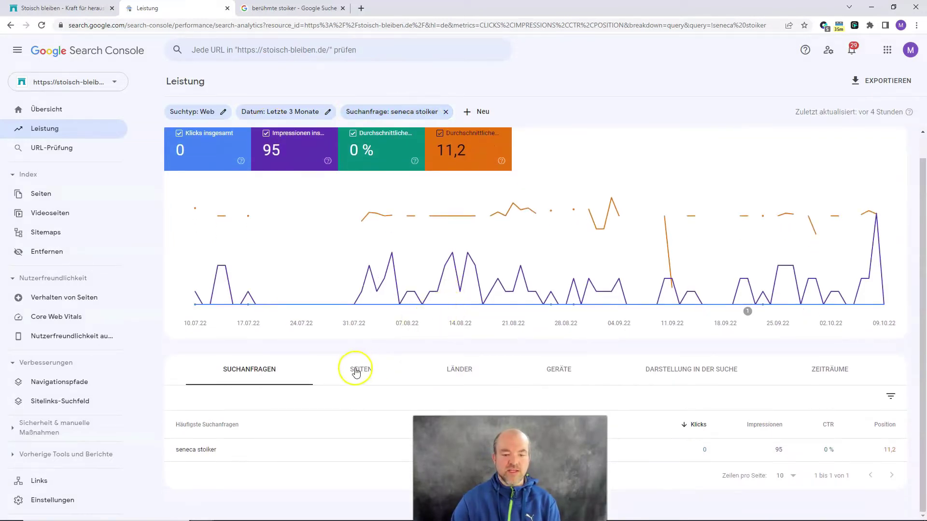
left_click(364, 381)
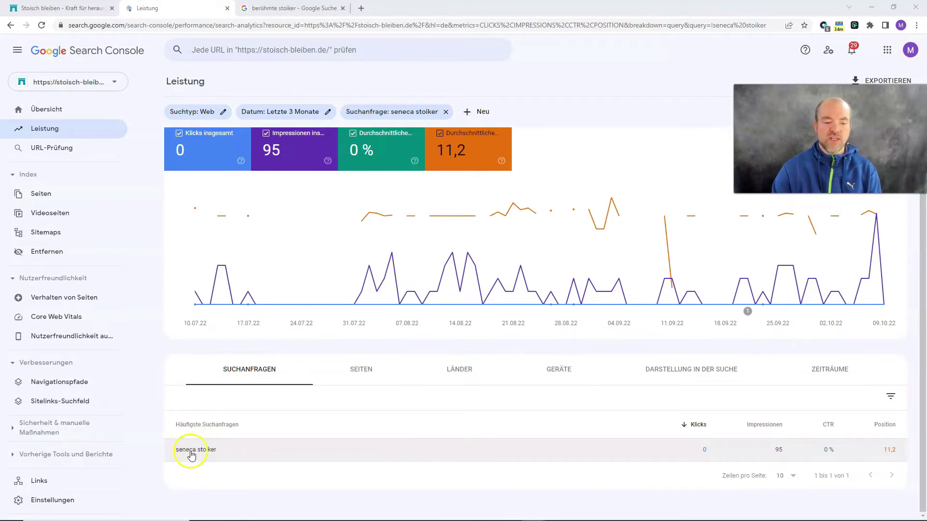
left_click(360, 371)
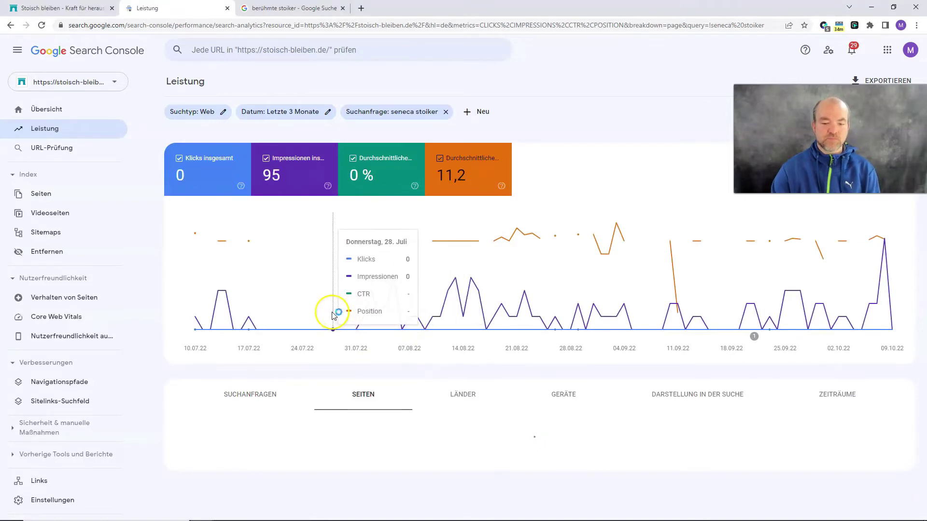
scroll(341, 328, "down", 1)
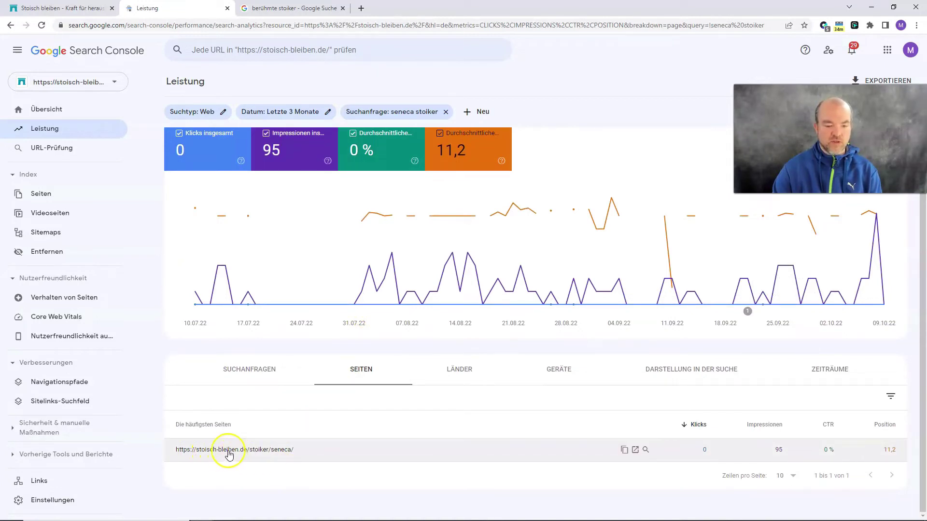
- Open the ranking page stoisch-bleiben.de/stoiker/seneca/ and examine its content alongside the "seneca stoiker" performance figures
left_click(635, 450)
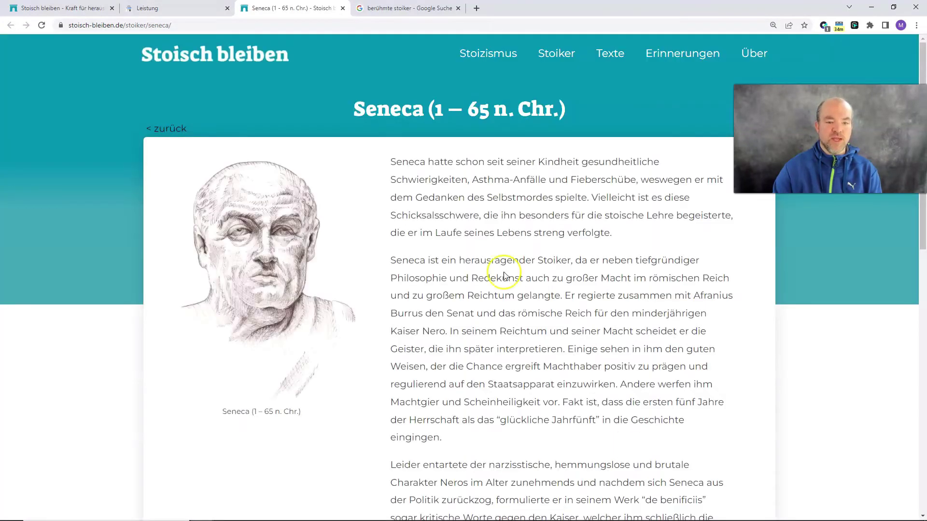
scroll(490, 215, "down", 5)
scroll(490, 213, "down", 2)
scroll(490, 213, "up", 7)
left_click(160, 7)
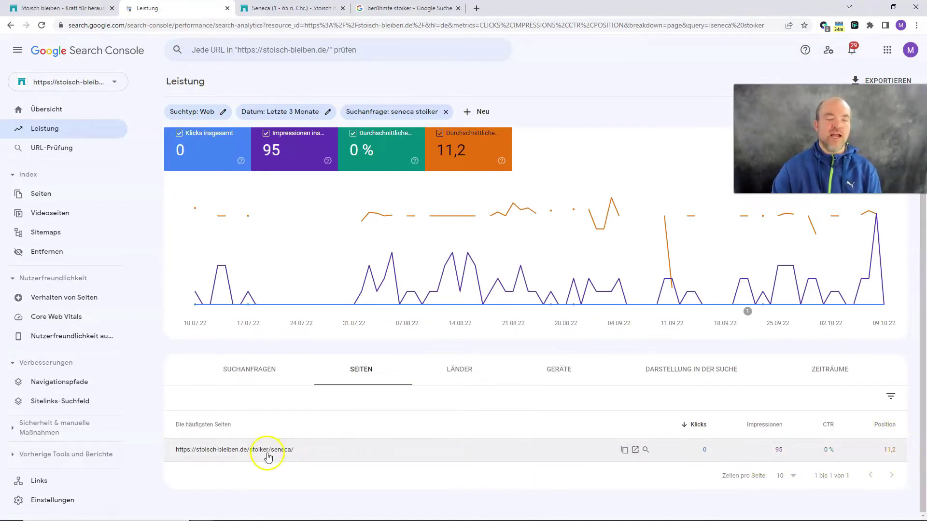
left_click(283, 9)
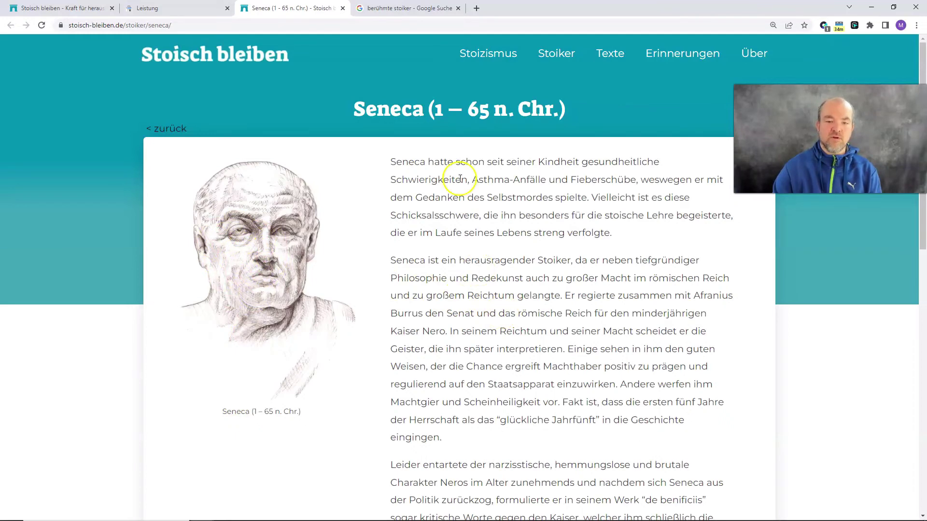
scroll(494, 253, "down", 3)
scroll(531, 338, "up", 3)
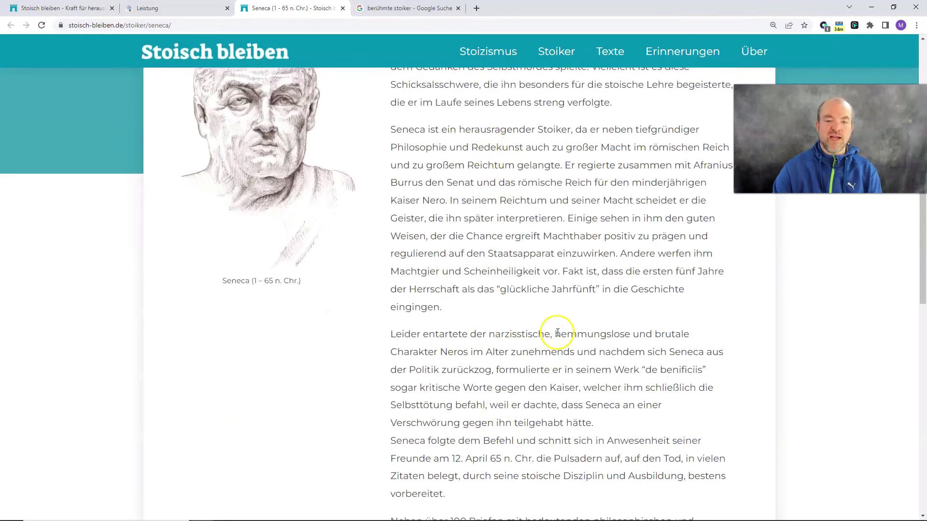
left_click(140, 9)
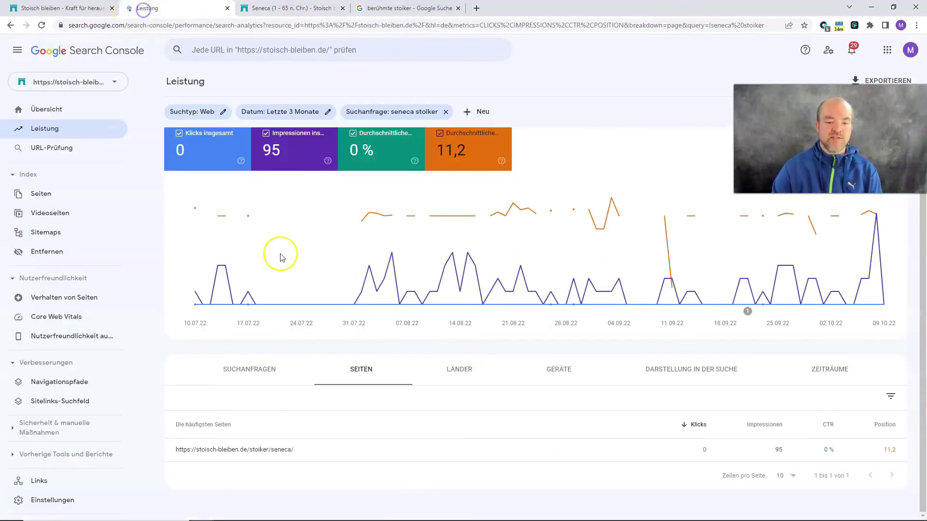
- Show the search queries for the "seneca stoiker" filter and check how well the Seneca page's full text covers that query
left_click(248, 370)
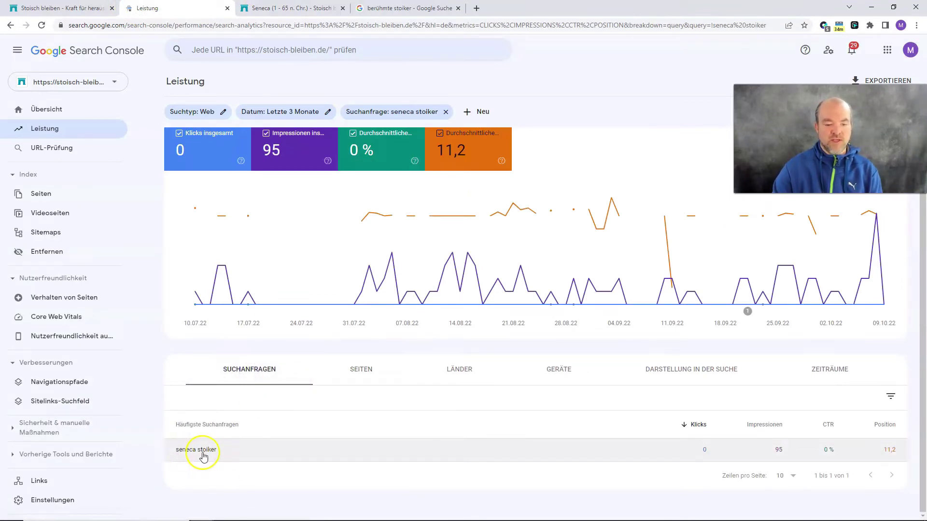
left_click(289, 8)
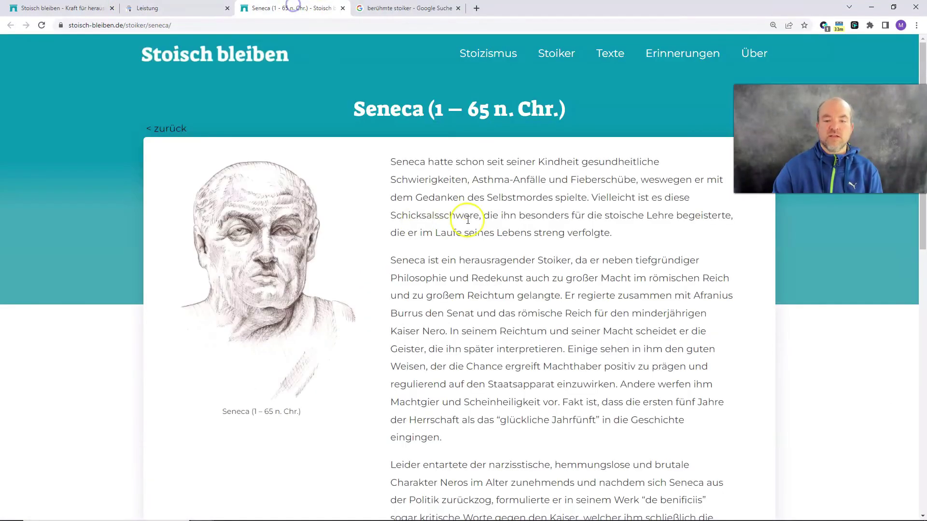
left_click(533, 285)
scroll(534, 285, "down", 10)
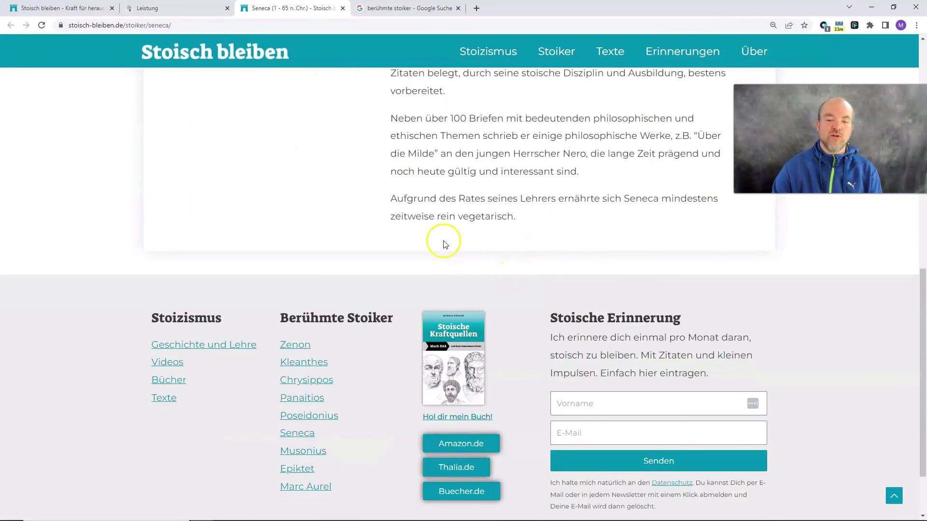
scroll(624, 271, "up", 1)
scroll(624, 273, "up", 15)
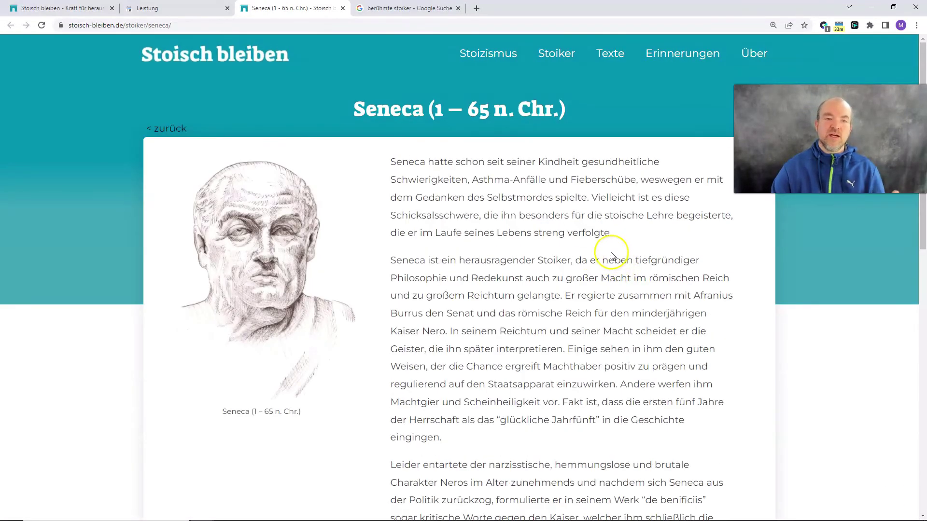
left_click(185, 8)
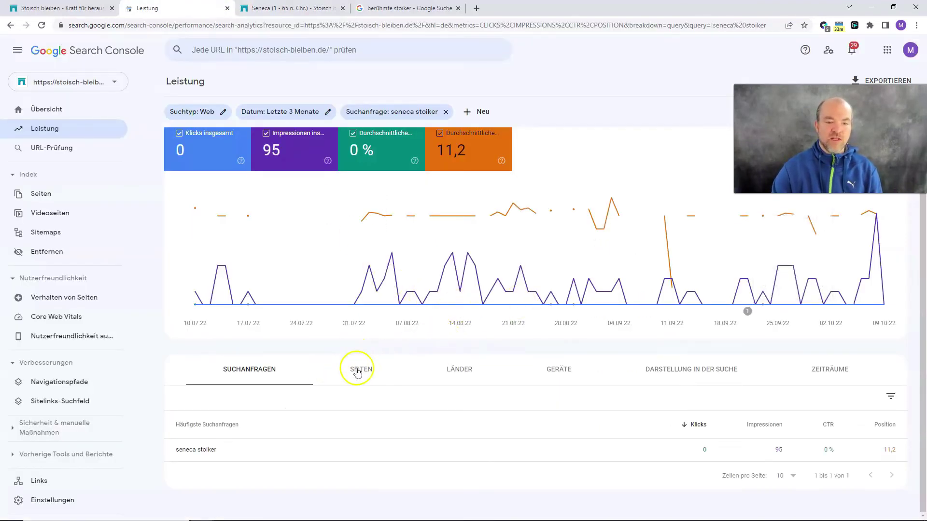
- Remove the "seneca stoiker" query filter and list the performance data by page for the whole site
left_click(446, 112)
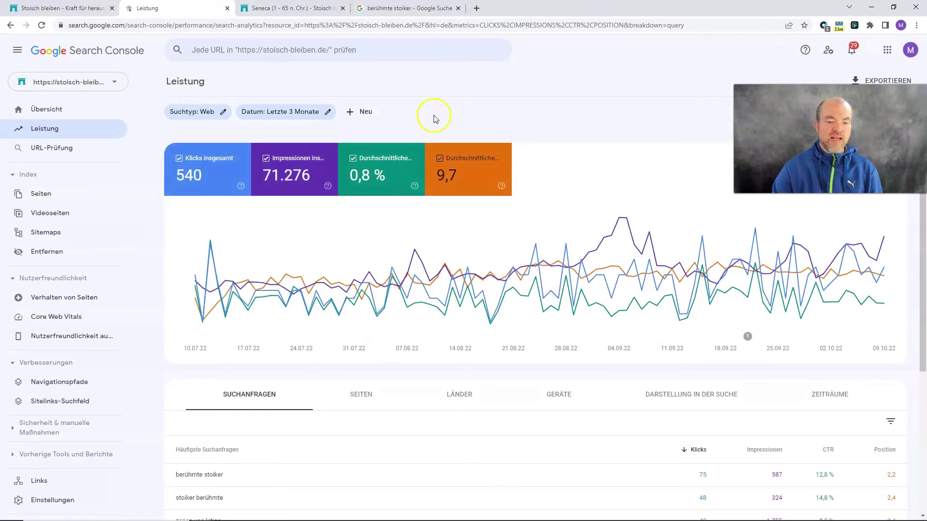
scroll(430, 256, "down", 4)
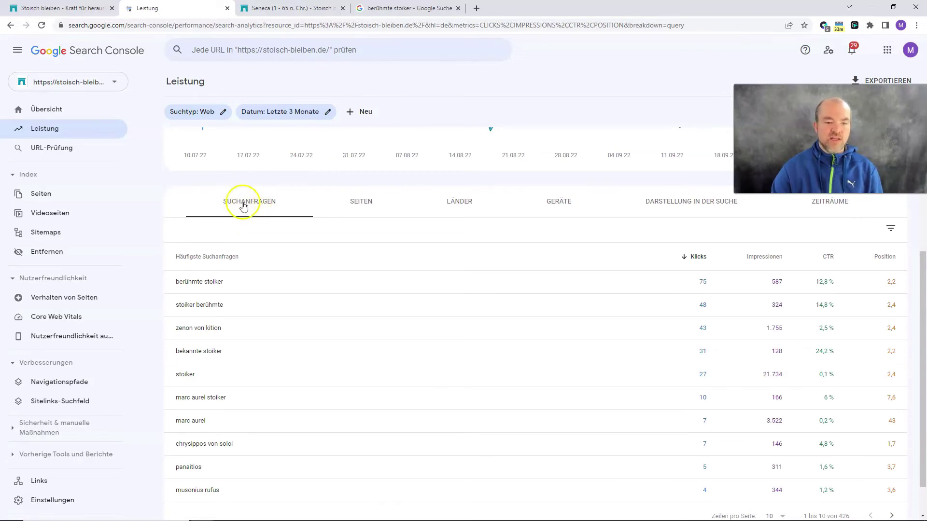
left_click(364, 203)
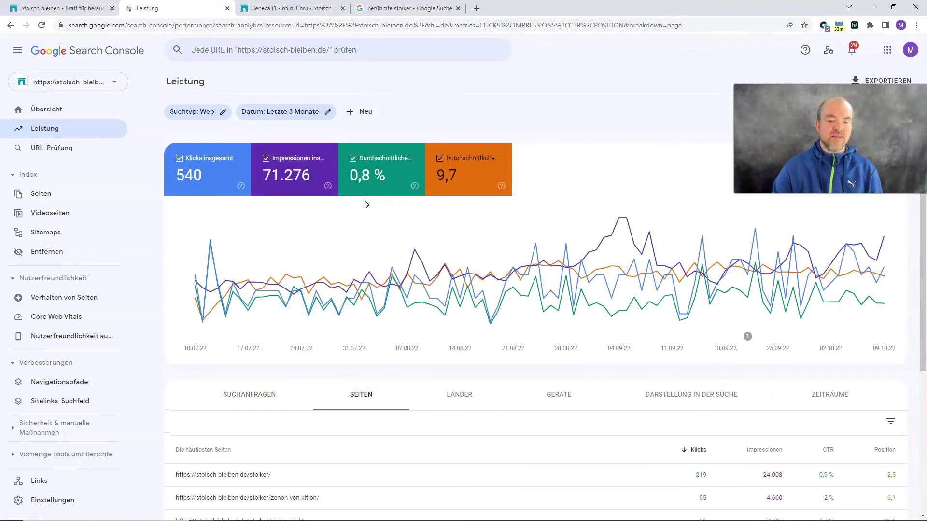
scroll(405, 241, "down", 3)
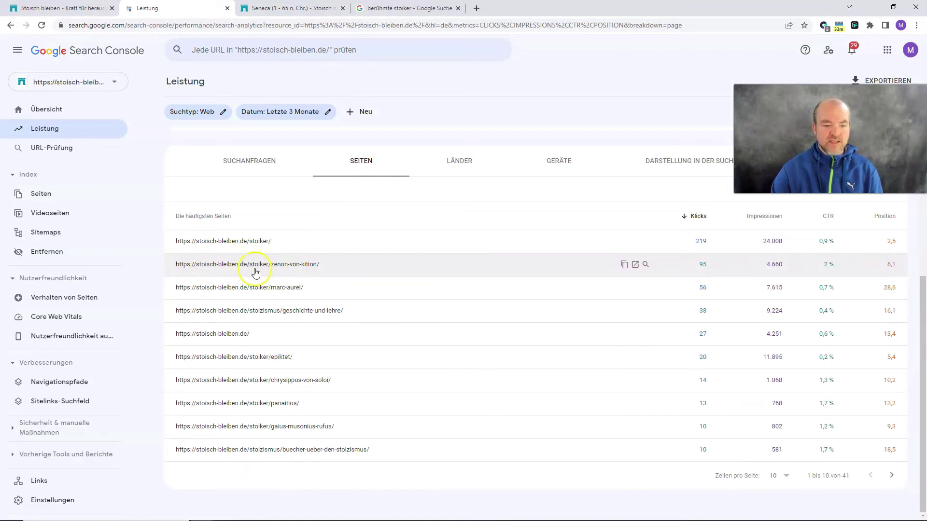
- Check the live zenon-von-kition page and filter the performance report to that page, listing its search queries
left_click(635, 265)
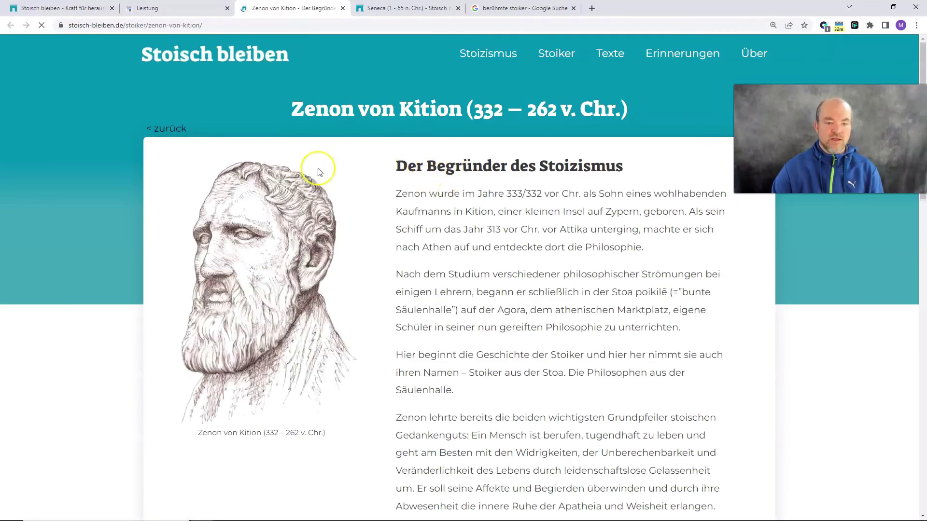
left_click(189, 9)
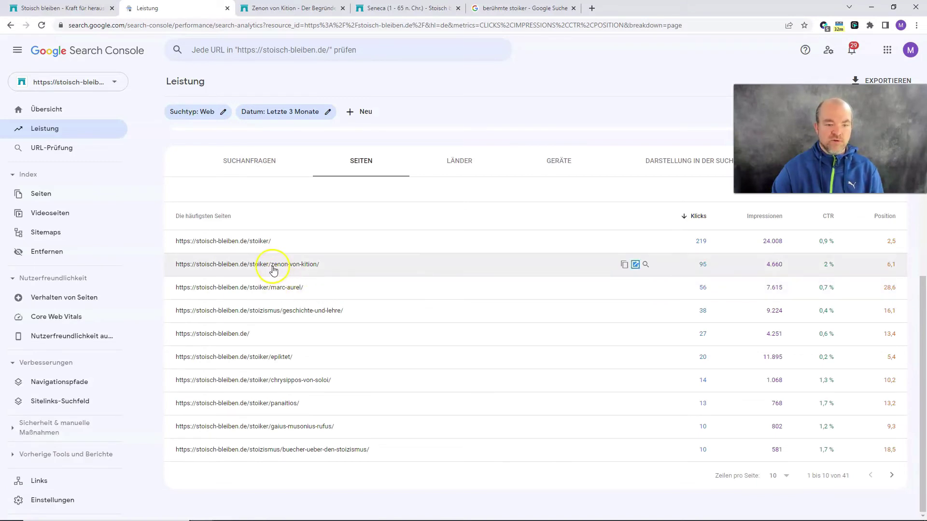
left_click(220, 265)
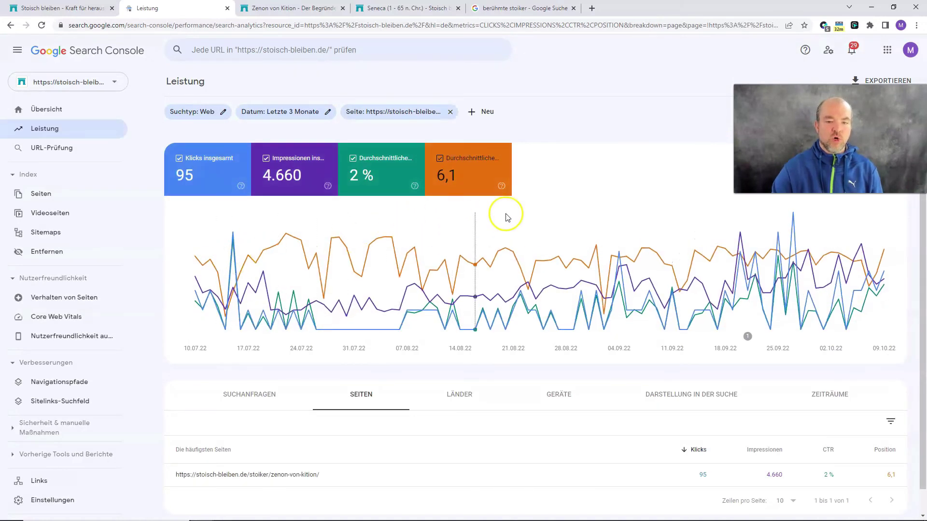
scroll(560, 199, "down", 1)
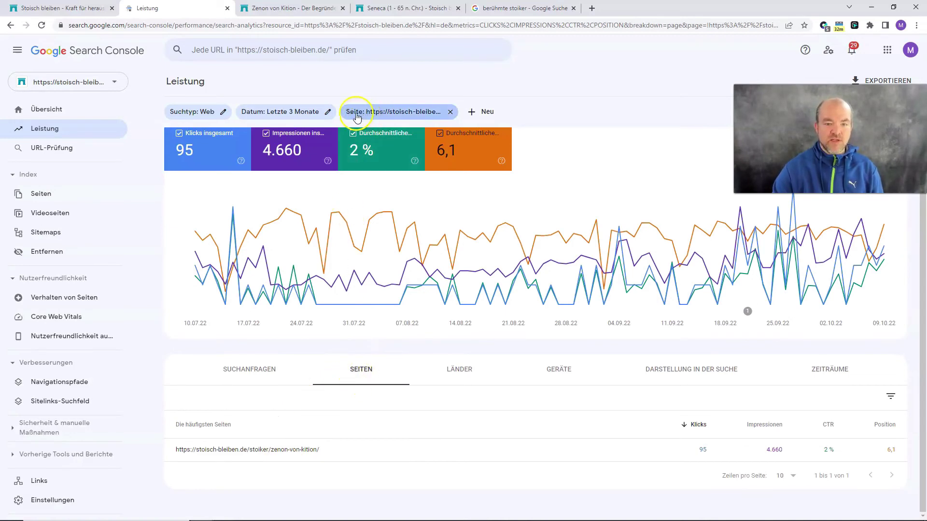
left_click(249, 367)
scroll(314, 344, "down", 5)
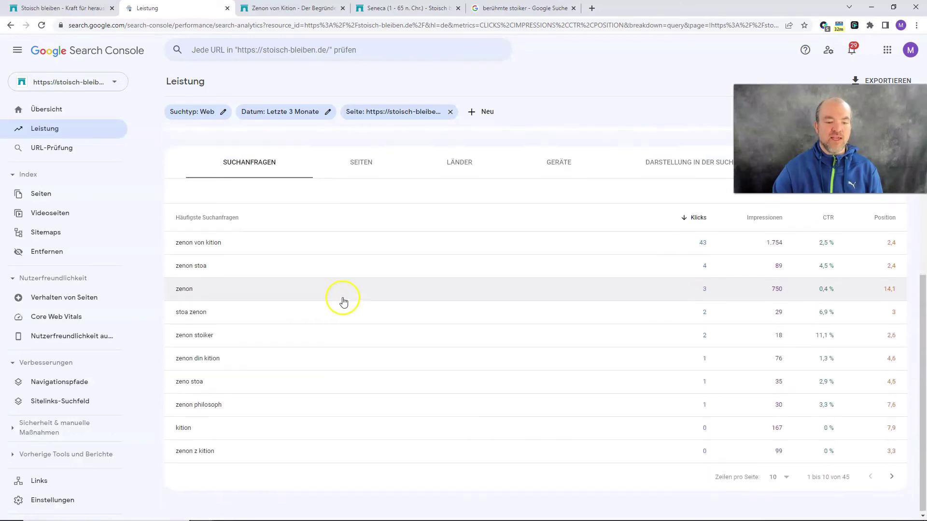